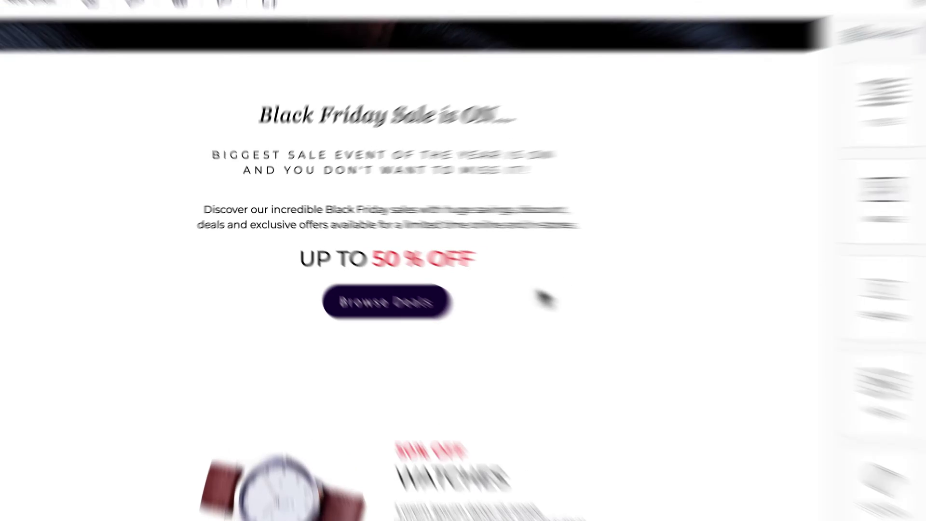
Bold the Read more button's label and set its border radius to 37.
{"action": "left_click", "coordinate": [400, 278]}
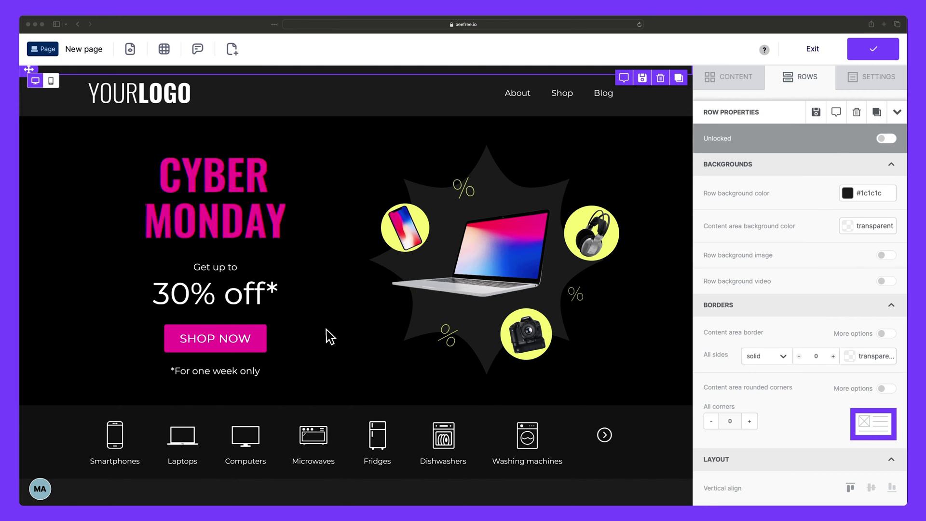
{"action": "scroll", "coordinate": [327, 331], "scroll_direction": "down", "scroll_amount": 5}
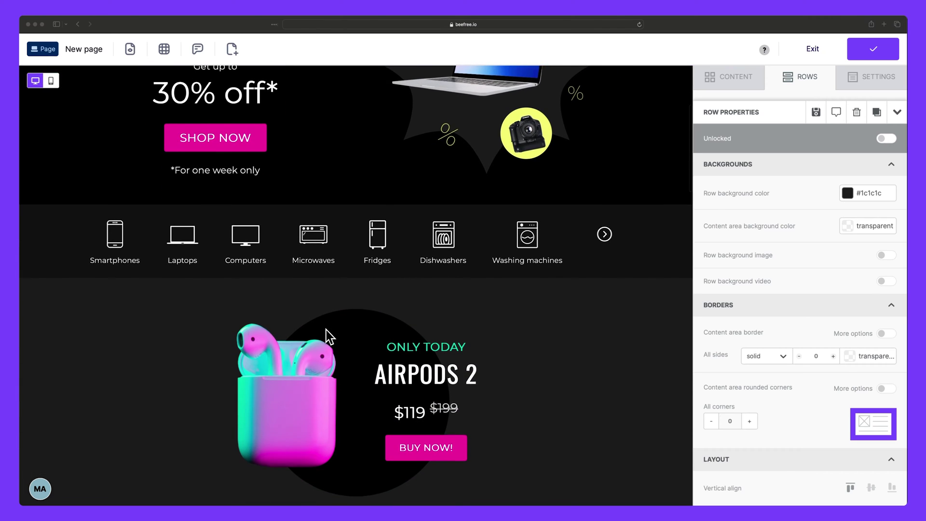
{"action": "scroll", "coordinate": [326, 330], "scroll_direction": "up", "scroll_amount": 5}
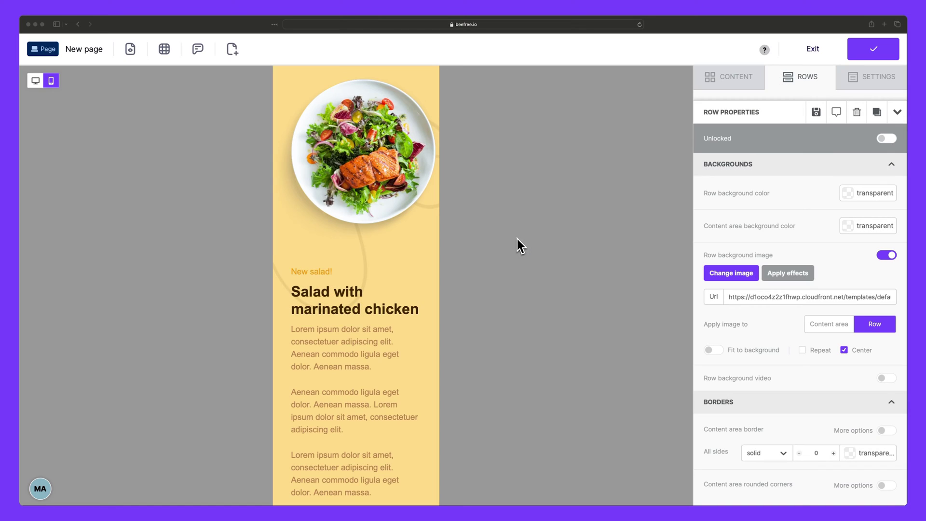
{"action": "scroll", "coordinate": [517, 238], "scroll_direction": "down", "scroll_amount": 10}
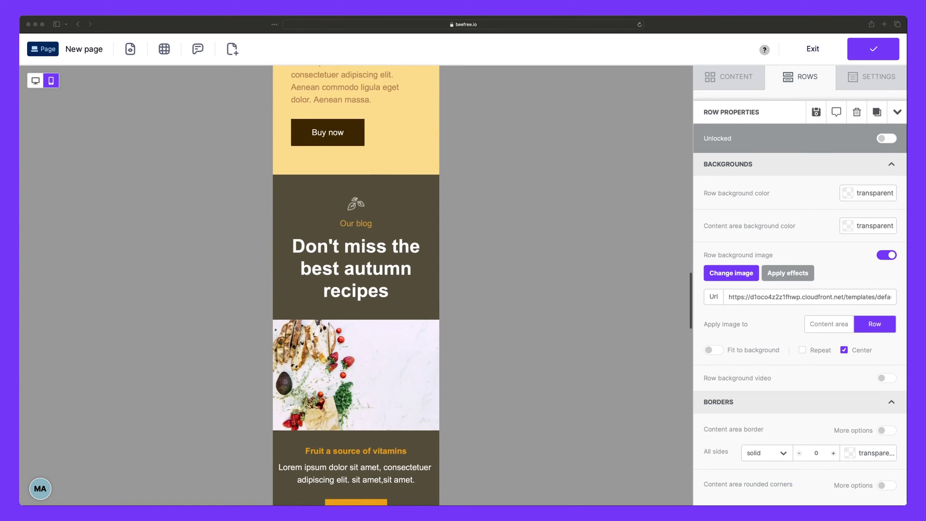
{"action": "scroll", "coordinate": [518, 245], "scroll_direction": "down", "scroll_amount": 10}
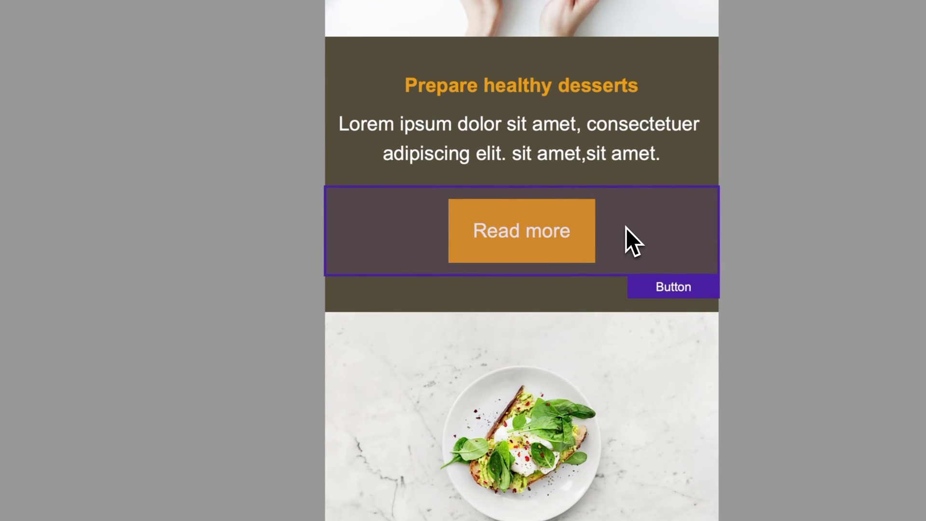
{"action": "left_click", "coordinate": [400, 345]}
{"action": "triple_click", "coordinate": [531, 226]}
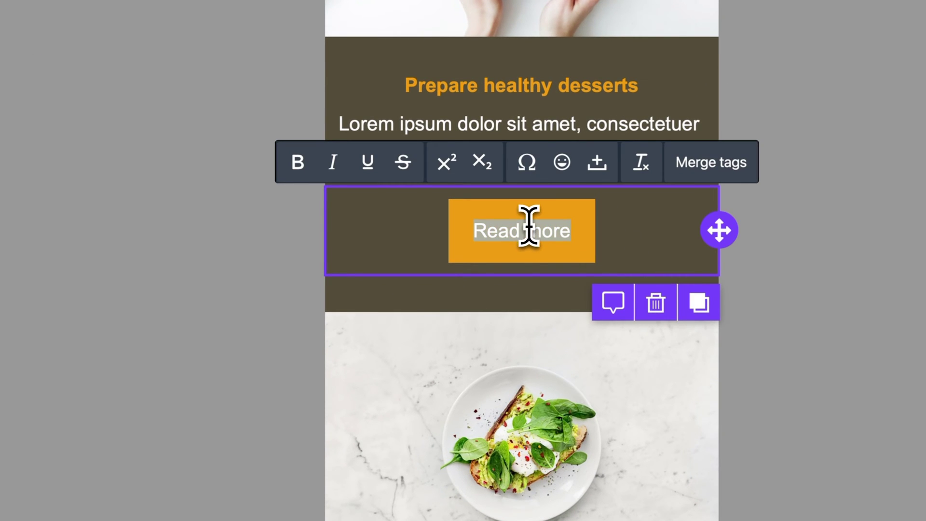
{"action": "left_click", "coordinate": [298, 162]}
{"action": "left_click", "coordinate": [839, 249]}
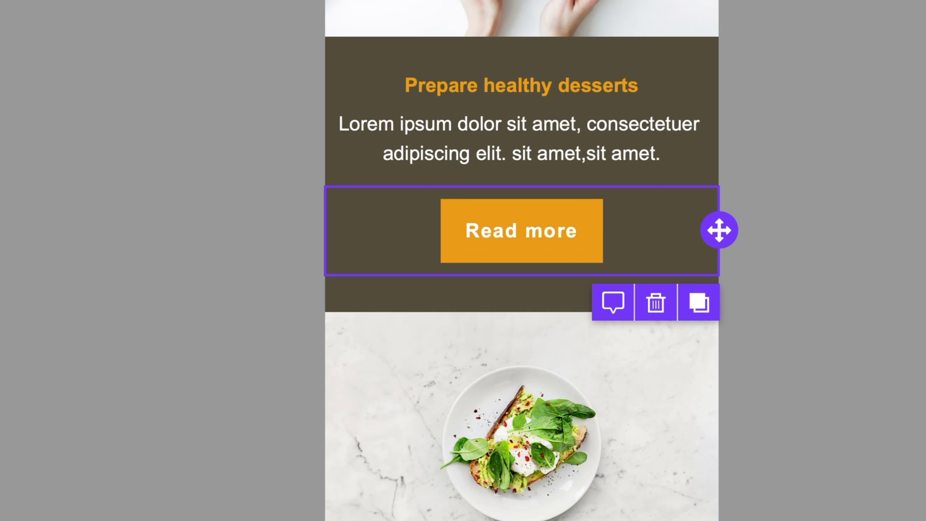
{"action": "type", "text": "37"}
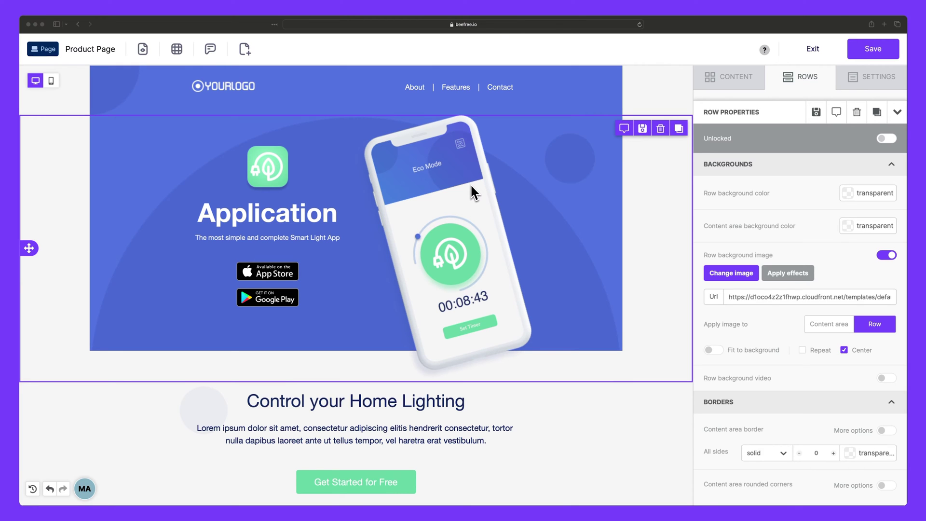
Bold the 'Get Started for Free' button label.
{"action": "scroll", "coordinate": [470, 189], "scroll_direction": "down", "scroll_amount": 5}
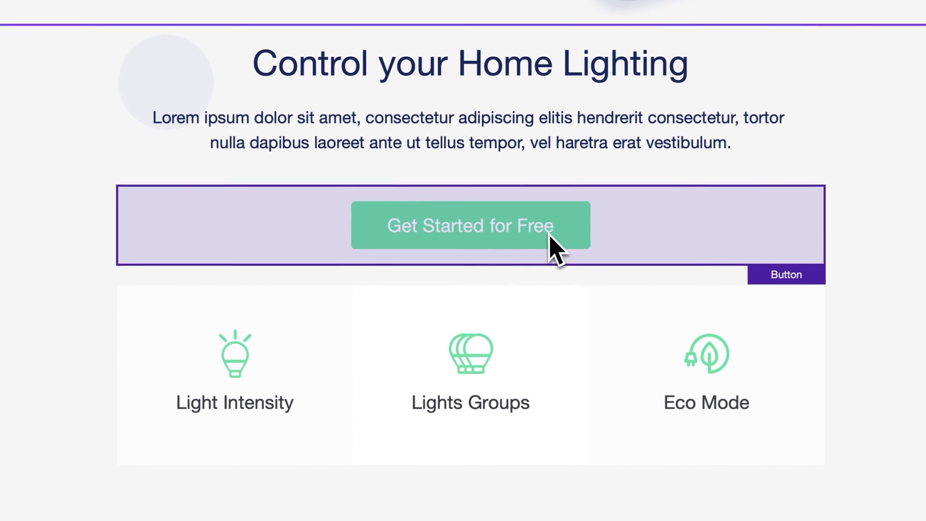
{"action": "triple_click", "coordinate": [395, 237]}
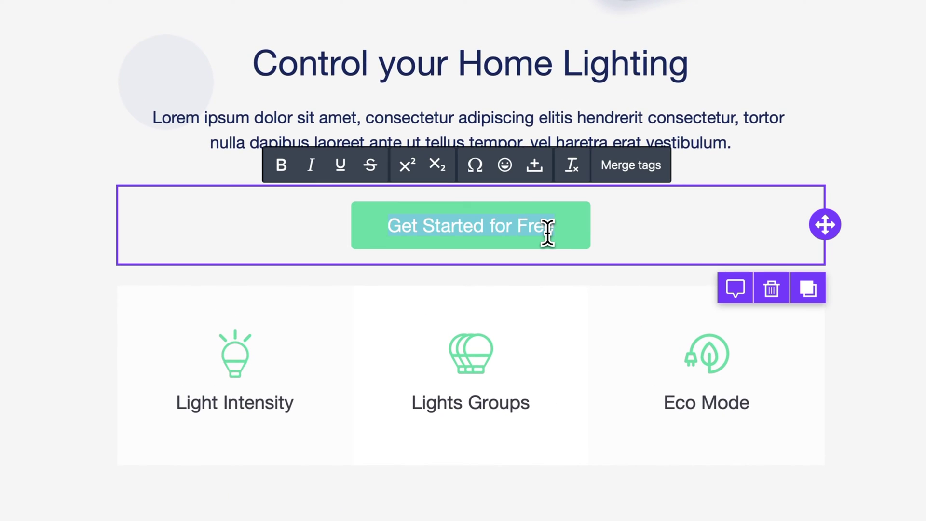
{"action": "left_click", "coordinate": [281, 165]}
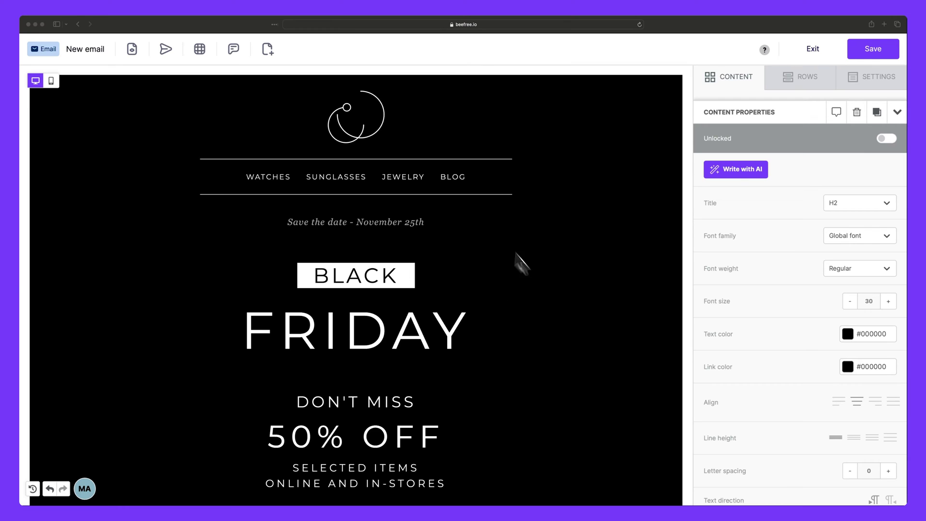
Select the 'UP TO 50 % OFF' line and bring up its sale row's properties.
{"action": "scroll", "coordinate": [536, 285], "scroll_direction": "down", "scroll_amount": 1}
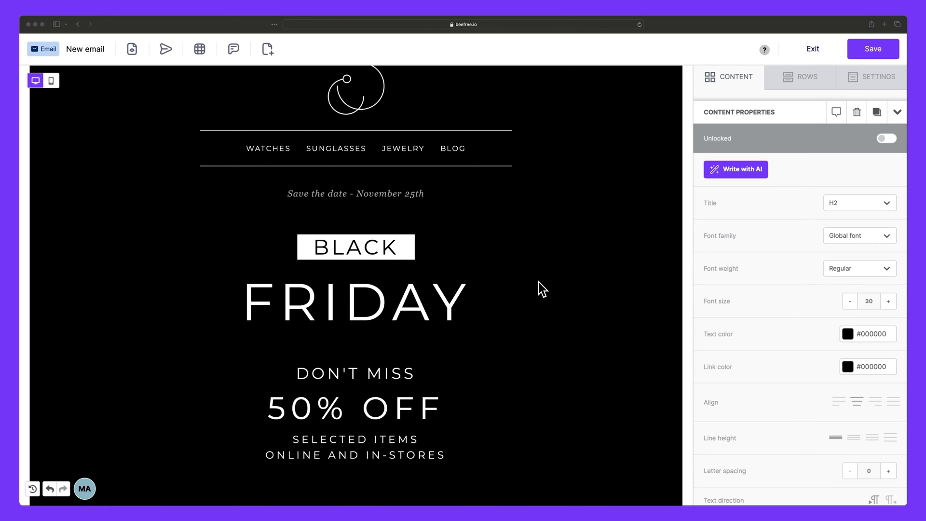
{"action": "scroll", "coordinate": [538, 281], "scroll_direction": "down", "scroll_amount": 10}
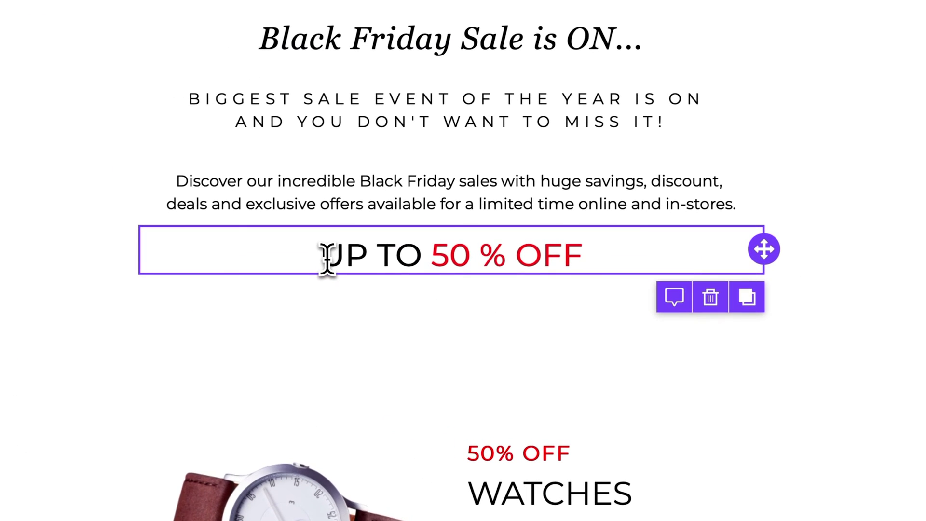
{"action": "left_click_drag", "start_coordinate": [294, 327], "coordinate": [430, 326]}
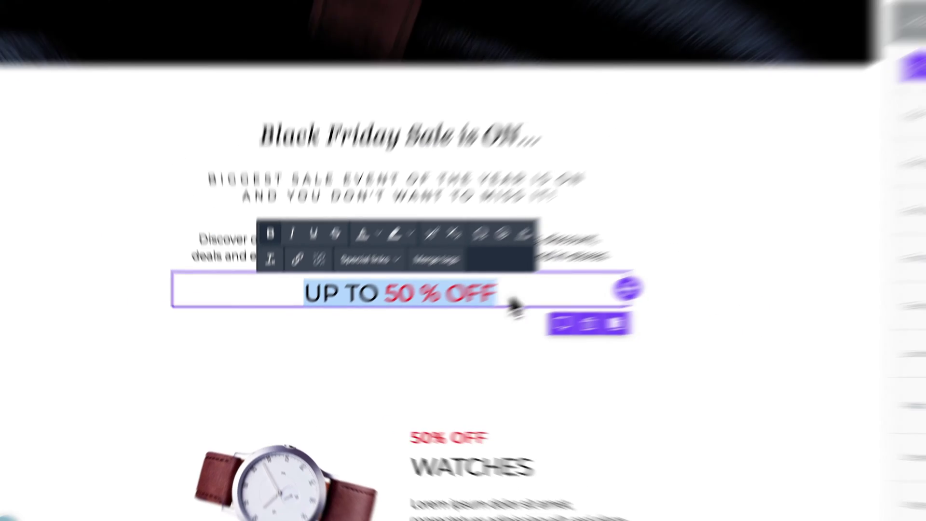
{"action": "left_click", "coordinate": [597, 276]}
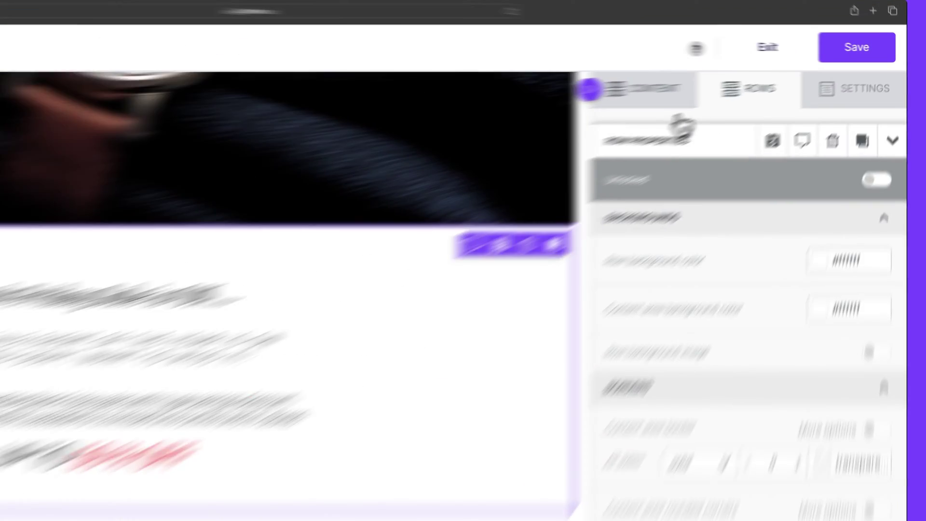
Drop a new Button block under 'UP TO 50 % OFF' and label it 'Browse Deals'.
{"action": "left_click", "coordinate": [747, 82]}
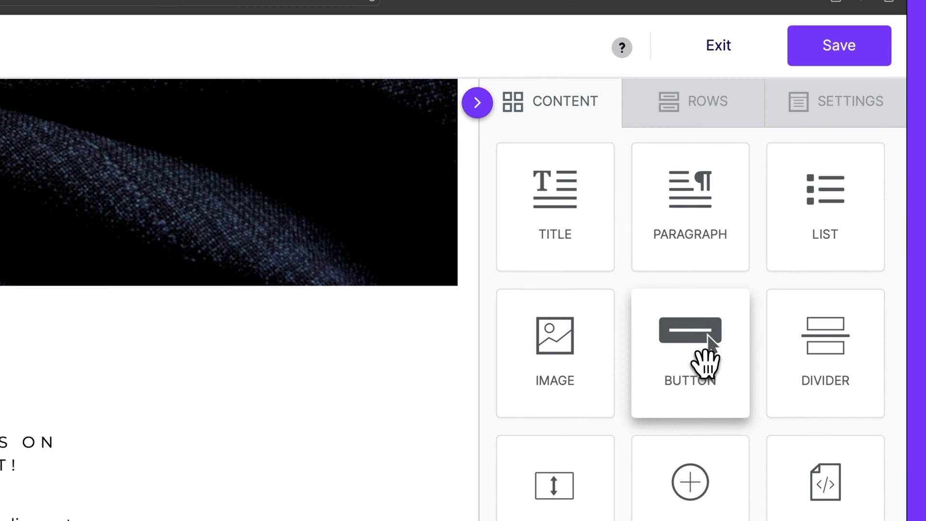
{"action": "left_click_drag", "start_coordinate": [705, 361], "coordinate": [273, 338]}
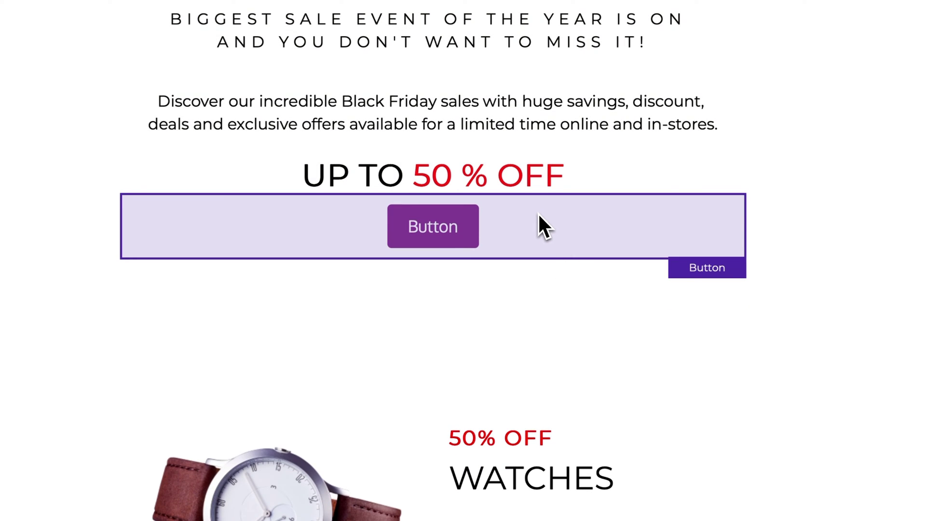
{"action": "left_click", "coordinate": [538, 215]}
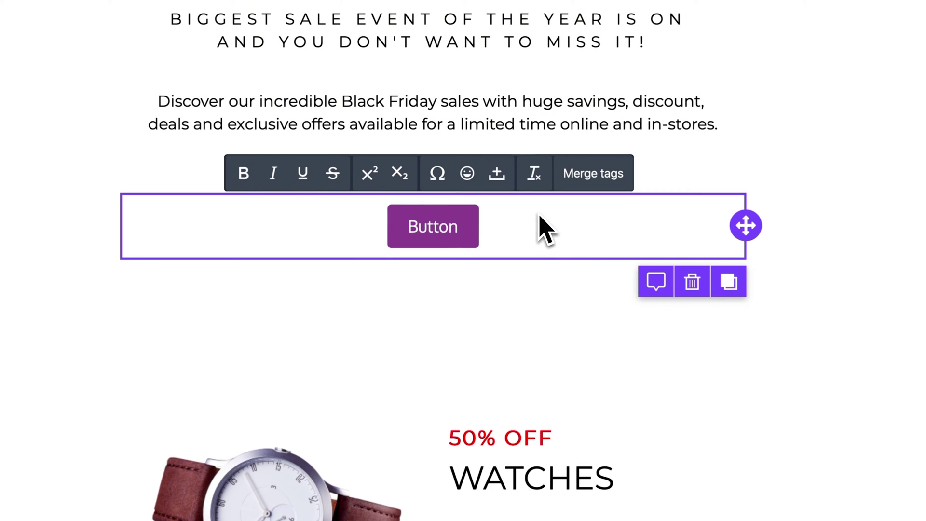
{"action": "double_click", "coordinate": [427, 229]}
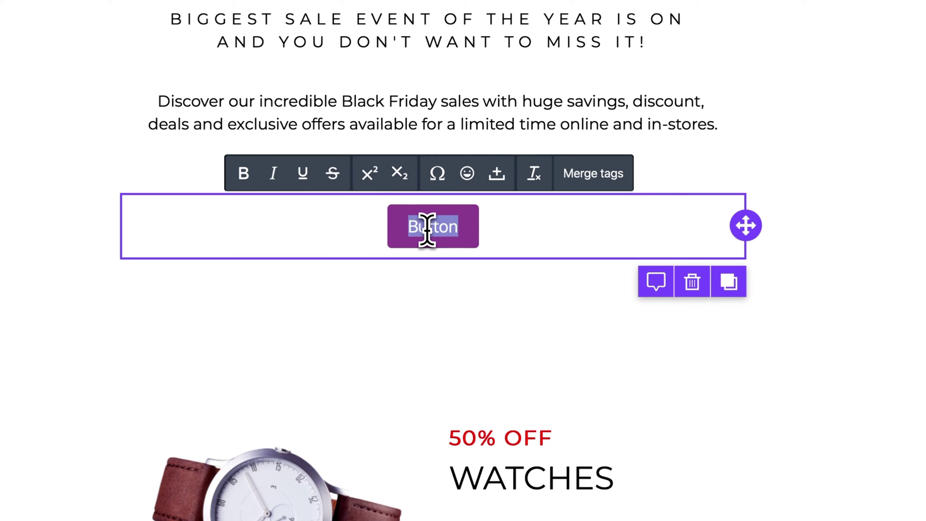
{"action": "type", "text": "Browse Deals"}
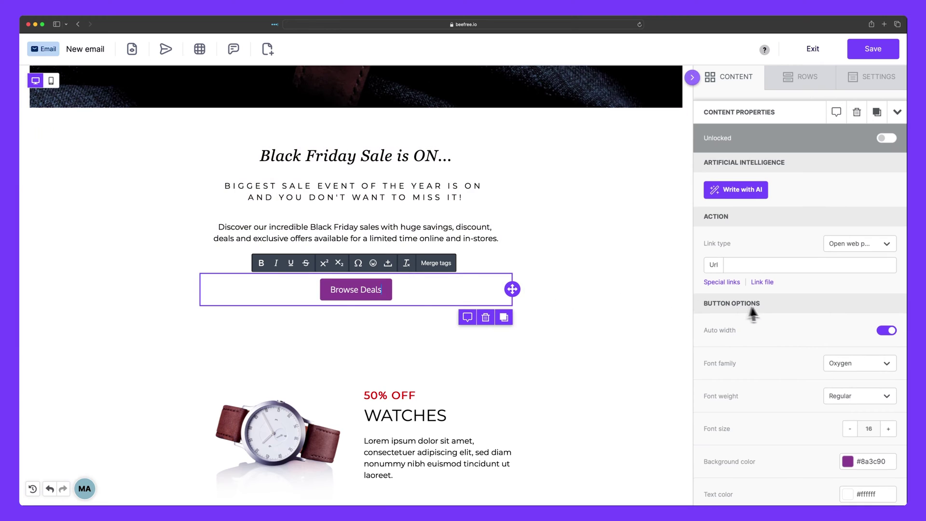
Set the Browse Deals button background to dark #140231.
{"action": "scroll", "coordinate": [770, 309], "scroll_direction": "down", "scroll_amount": 3}
{"action": "scroll", "coordinate": [775, 312], "scroll_direction": "down", "scroll_amount": 2}
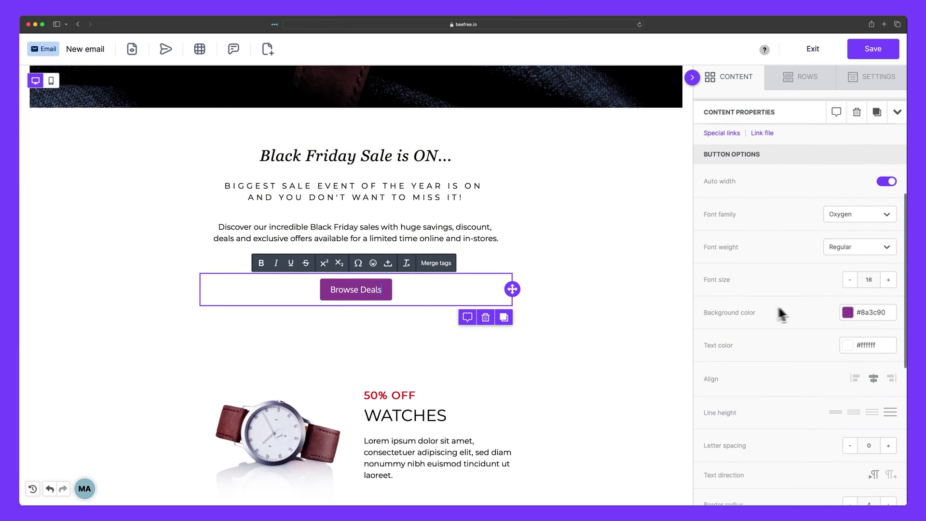
{"action": "left_click", "coordinate": [847, 312]}
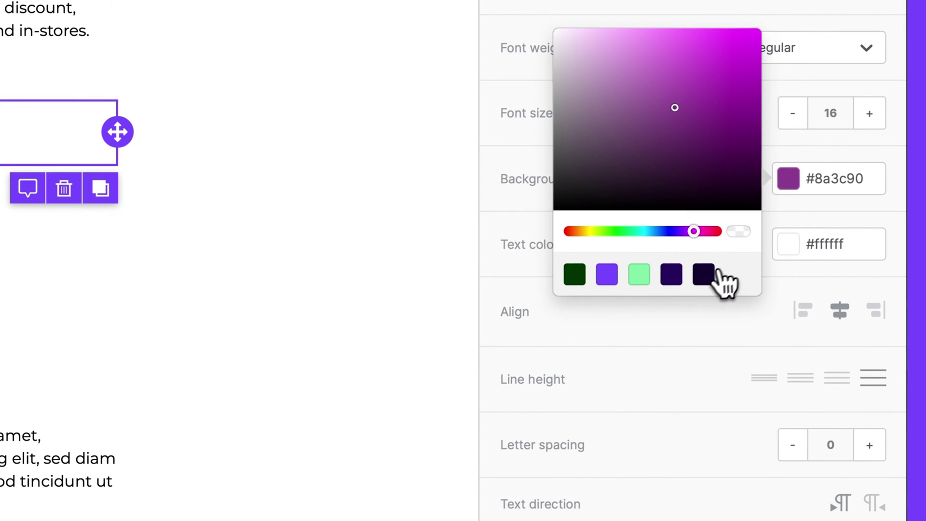
{"action": "left_click", "coordinate": [707, 276]}
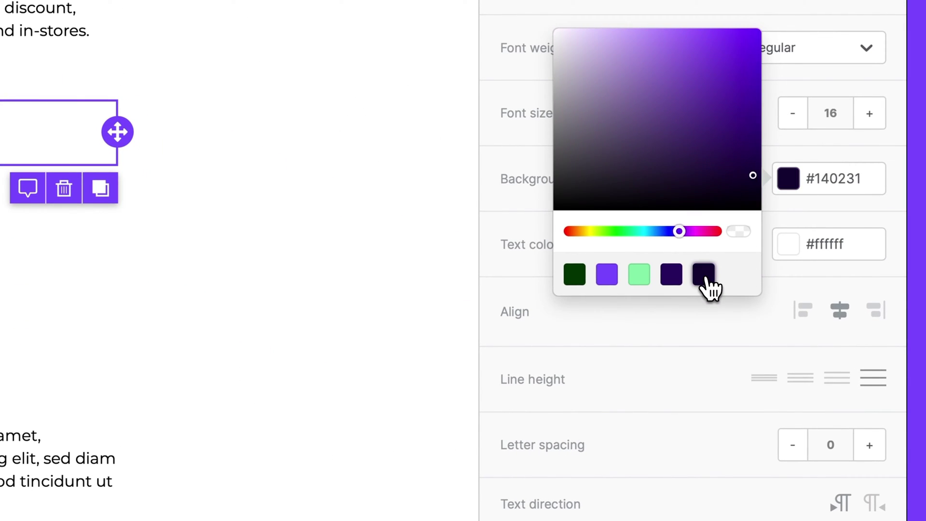
{"action": "left_click", "coordinate": [700, 338]}
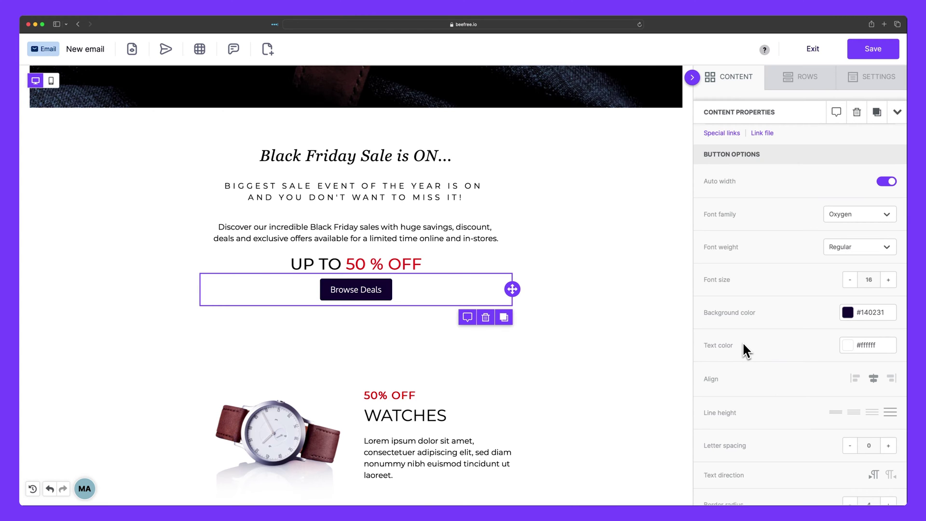
Raise the Browse Deals button's letter spacing to 3.
{"action": "scroll", "coordinate": [829, 359], "scroll_direction": "down", "scroll_amount": 2}
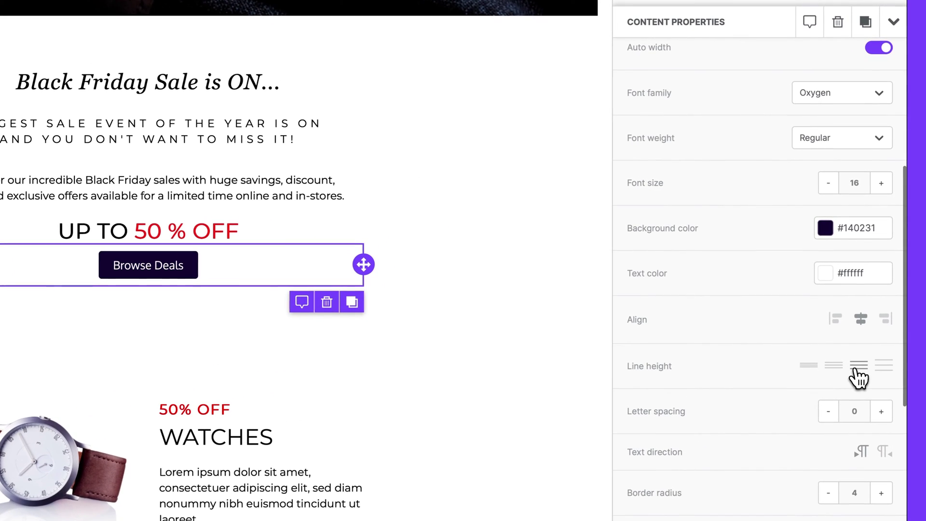
{"action": "scroll", "coordinate": [815, 369], "scroll_direction": "down", "scroll_amount": 2}
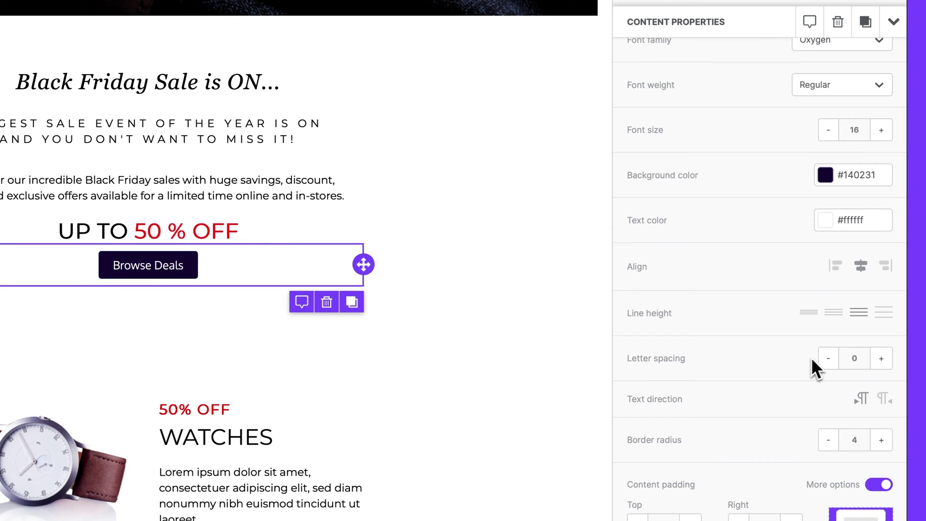
{"action": "left_click", "coordinate": [882, 362]}
{"action": "left_click", "coordinate": [882, 363]}
{"action": "left_click", "coordinate": [882, 362]}
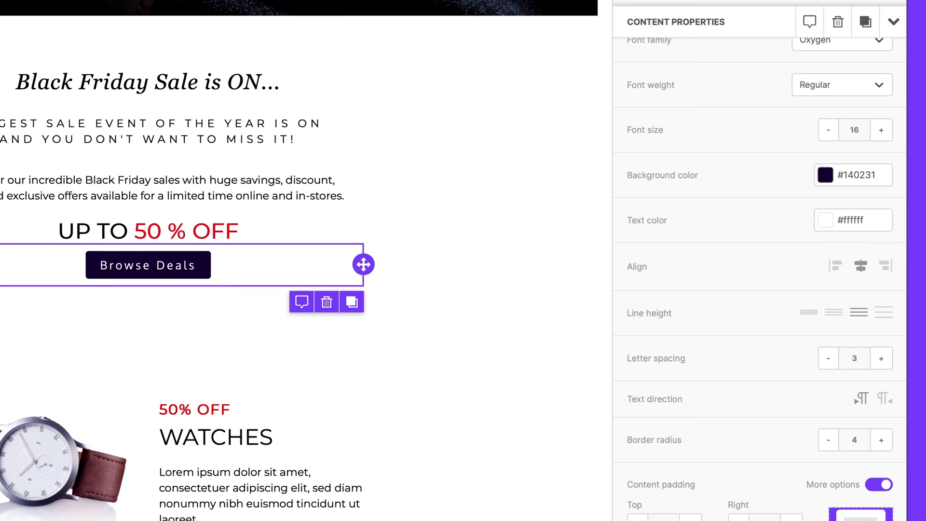
Set the Browse Deals button padding to 25 left and right, 10 top and bottom.
{"action": "scroll", "coordinate": [812, 358], "scroll_direction": "down", "scroll_amount": 4}
{"action": "scroll", "coordinate": [811, 358], "scroll_direction": "down", "scroll_amount": 2}
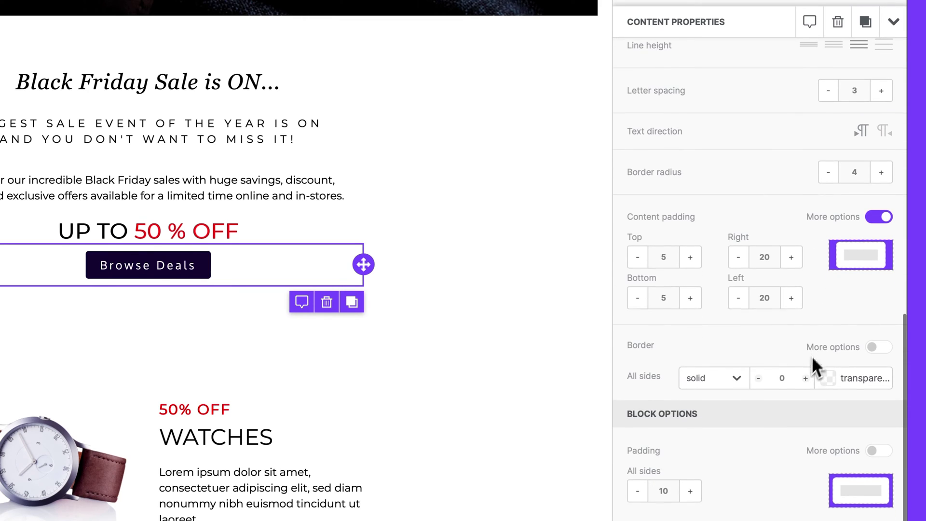
{"action": "left_click", "coordinate": [792, 258]}
{"action": "left_click", "coordinate": [794, 297]}
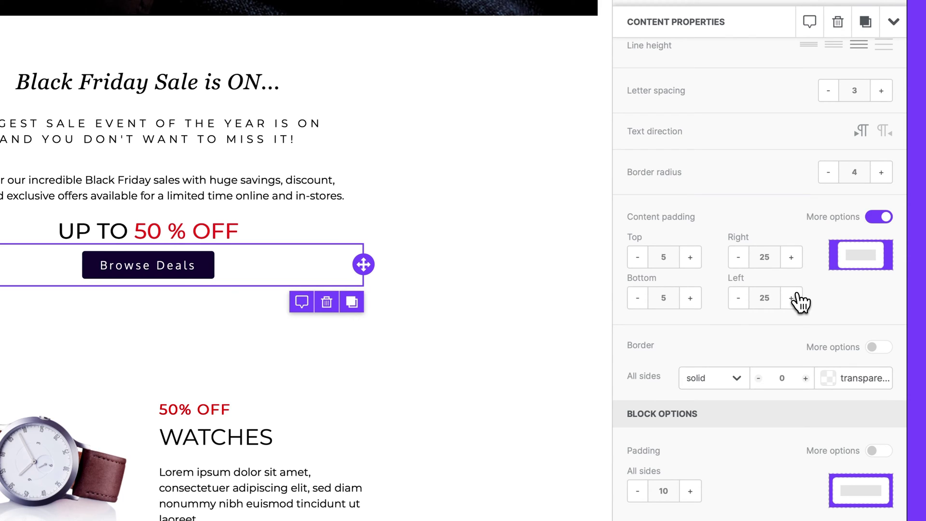
{"action": "left_click", "coordinate": [690, 298]}
{"action": "left_click", "coordinate": [693, 260]}
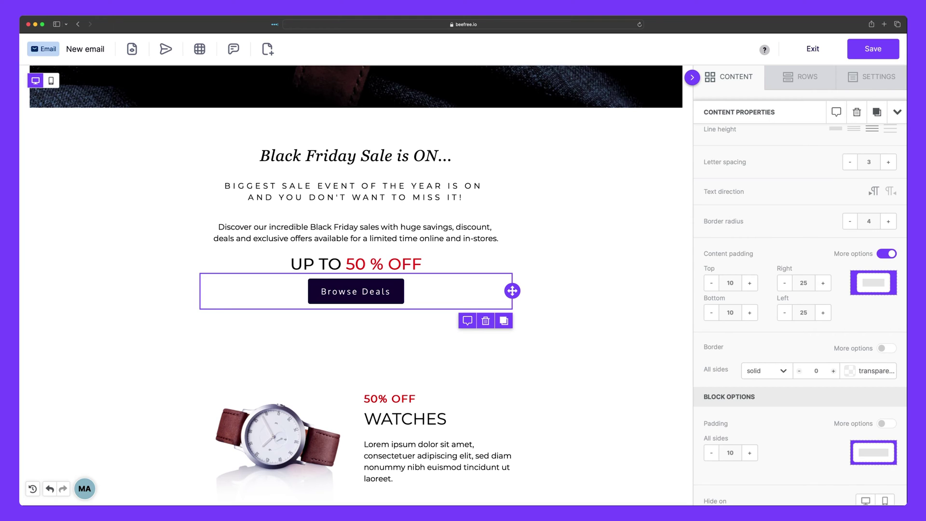
Increase the Browse Deals button's border radius to 33 for fully rounded pill ends.
{"action": "scroll", "coordinate": [752, 289], "scroll_direction": "up", "scroll_amount": 3}
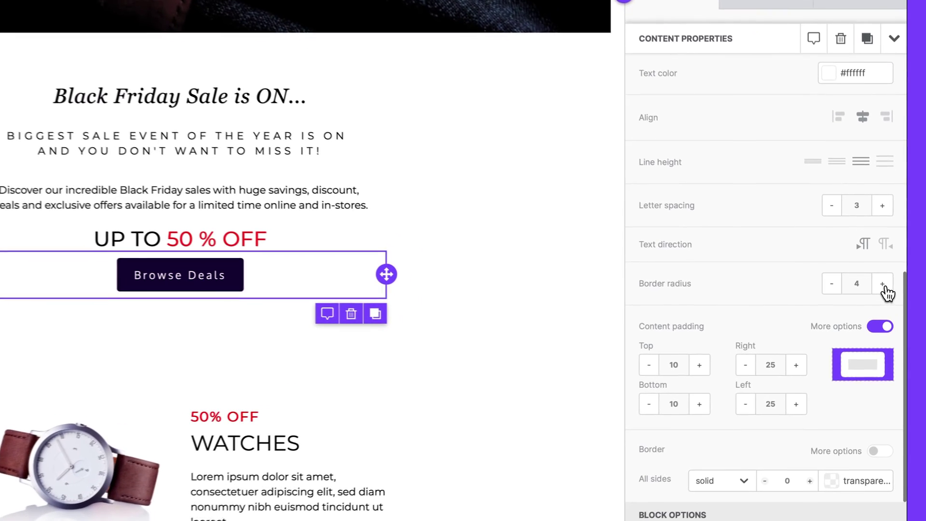
{"action": "left_click", "coordinate": [887, 298]}
{"action": "left_click", "coordinate": [888, 297]}
{"action": "left_click", "coordinate": [888, 298]}
{"action": "left_click", "coordinate": [888, 297]}
{"action": "left_click", "coordinate": [888, 297]}
{"action": "left_click", "coordinate": [888, 297]}
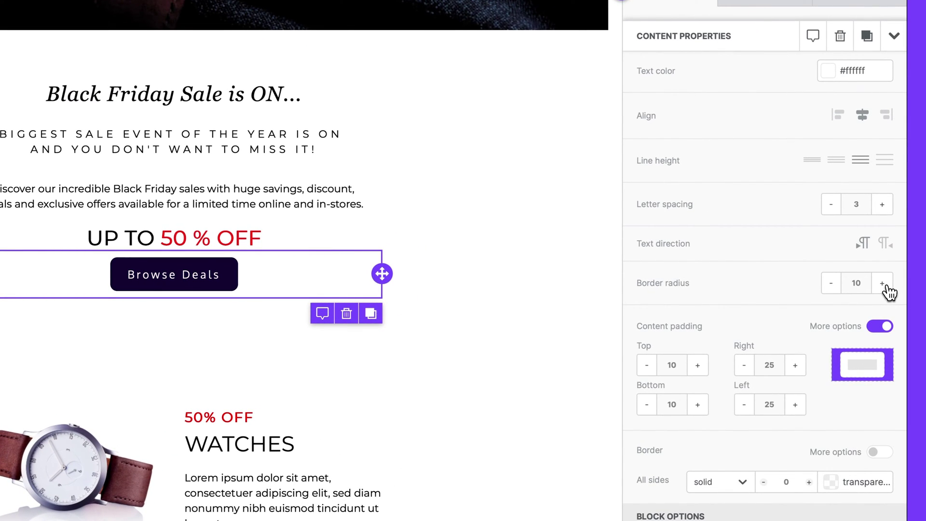
{"action": "left_click", "coordinate": [882, 284]}
{"action": "left_click", "coordinate": [882, 284]}
{"action": "left_click", "coordinate": [882, 283]}
{"action": "left_click", "coordinate": [882, 283]}
{"action": "left_click", "coordinate": [882, 284]}
{"action": "left_click", "coordinate": [882, 284]}
{"action": "left_click", "coordinate": [882, 284]}
{"action": "left_click", "coordinate": [882, 284]}
{"action": "left_click", "coordinate": [882, 283]}
{"action": "left_click", "coordinate": [882, 283]}
{"action": "left_click", "coordinate": [882, 283]}
{"action": "left_click", "coordinate": [882, 283]}
{"action": "left_click", "coordinate": [882, 284]}
{"action": "left_click", "coordinate": [882, 283]}
{"action": "left_click", "coordinate": [882, 283]}
{"action": "left_click", "coordinate": [882, 283]}
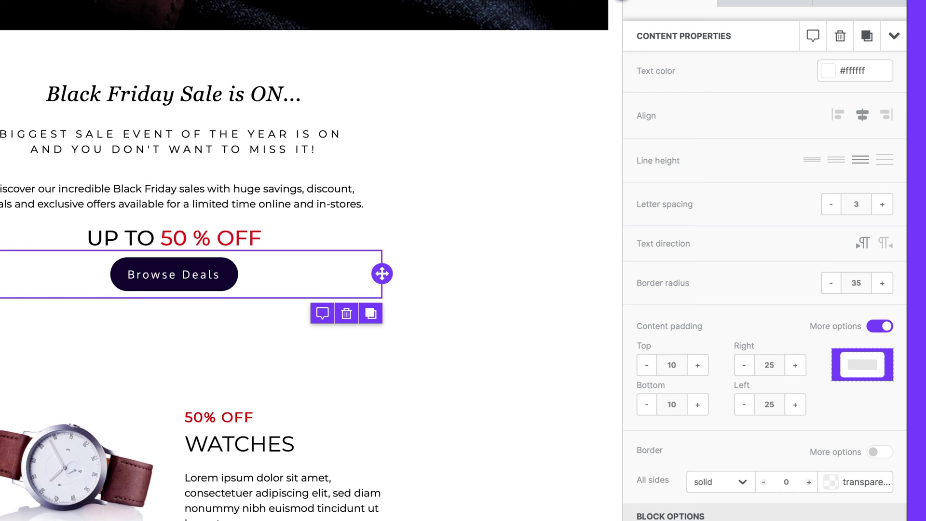
Select the 'UP TO 50 % OFF' heading and raise its font size from 35 to 38.
{"action": "triple_click", "coordinate": [204, 239]}
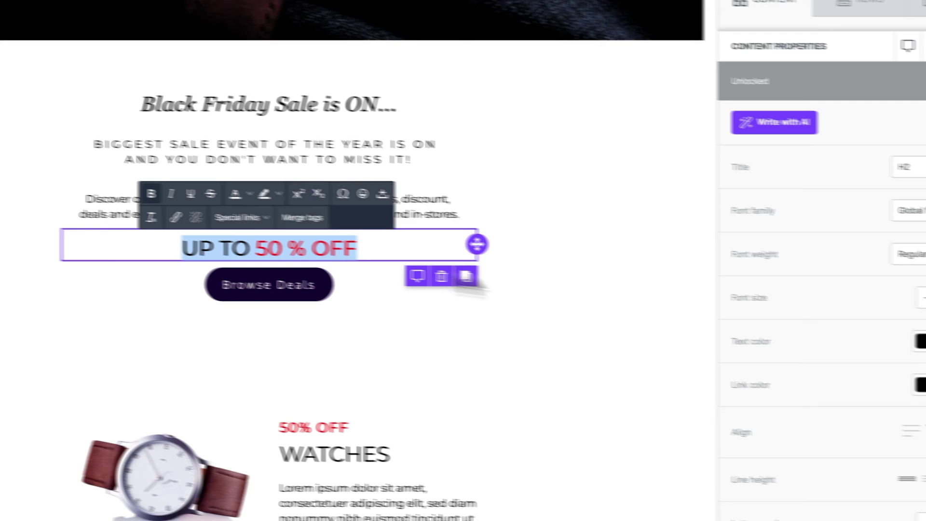
{"action": "left_click", "coordinate": [882, 286]}
{"action": "left_click", "coordinate": [882, 287]}
{"action": "left_click", "coordinate": [883, 287]}
{"action": "left_click", "coordinate": [883, 287]}
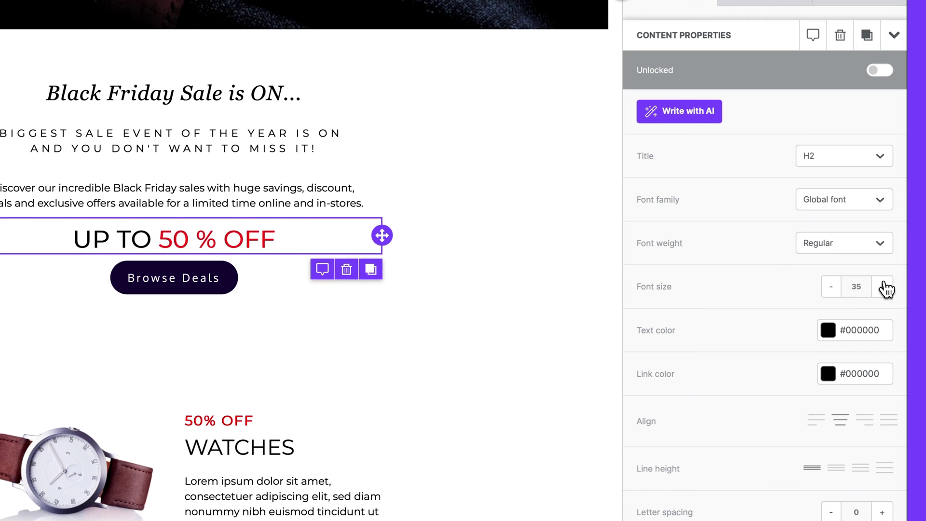
{"action": "left_click", "coordinate": [883, 286]}
{"action": "left_click", "coordinate": [883, 286]}
{"action": "left_click", "coordinate": [882, 287]}
{"action": "left_click", "coordinate": [882, 287]}
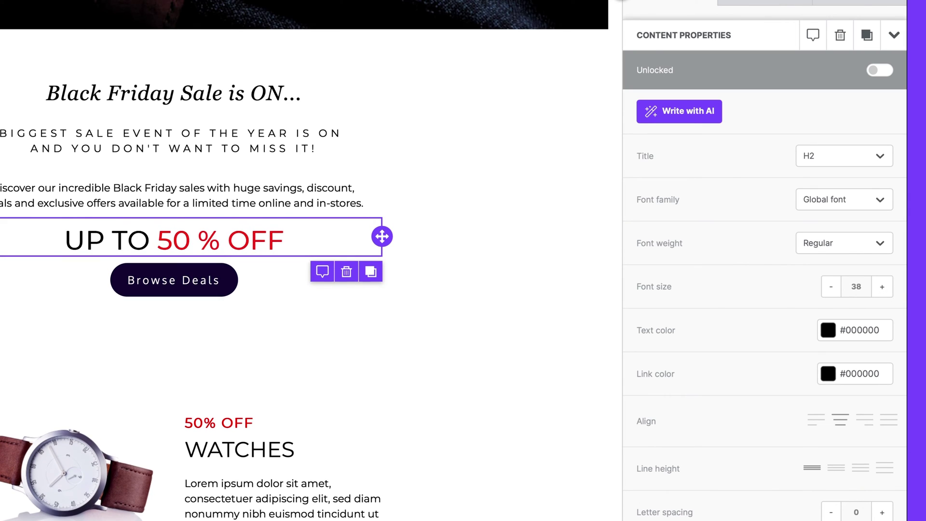
{"action": "left_click", "coordinate": [883, 286]}
{"action": "left_click", "coordinate": [882, 286]}
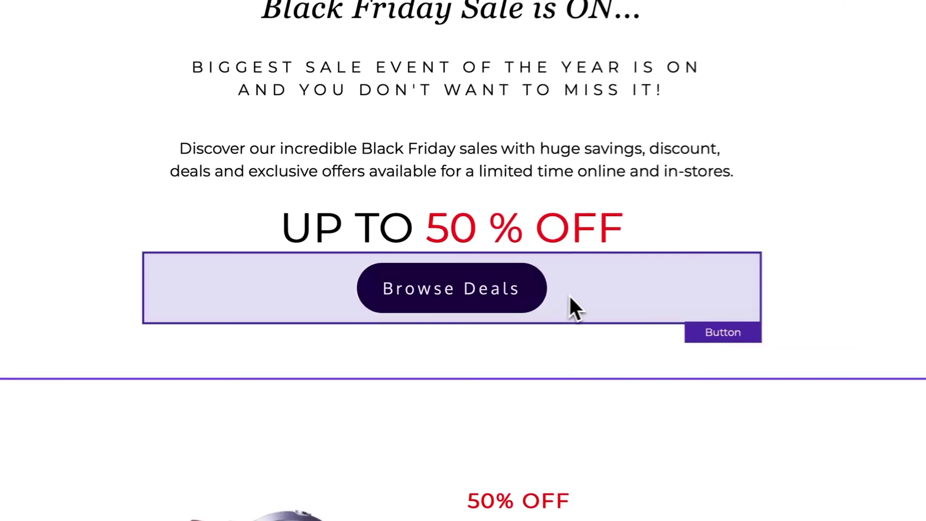
Select the Browse Deals button and keep its link type as Open web page.
{"action": "left_click", "coordinate": [419, 273]}
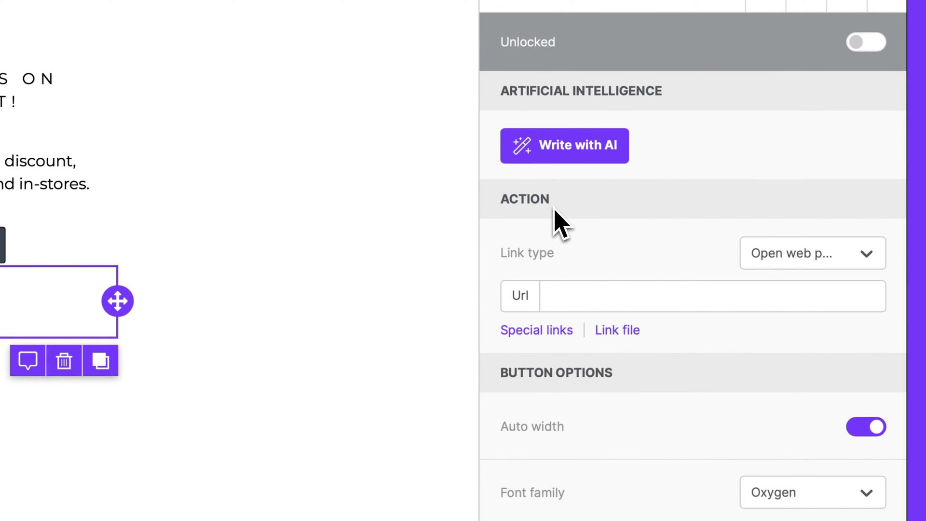
{"action": "left_click", "coordinate": [762, 252]}
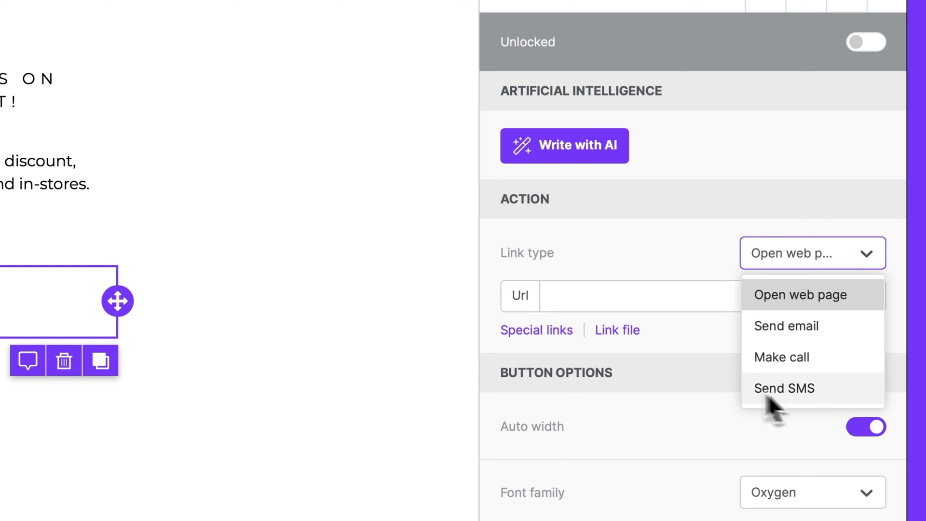
{"action": "left_click", "coordinate": [656, 357]}
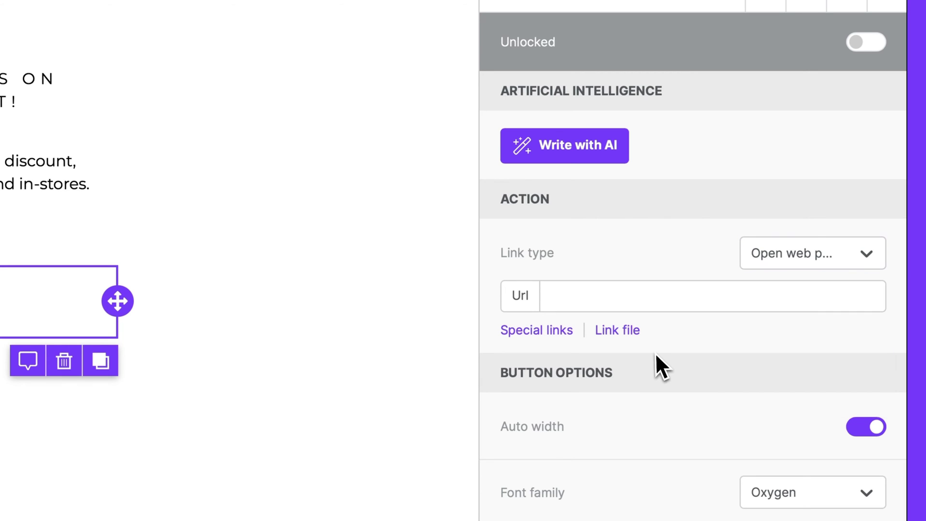
Replace the inserted HubSpot unsubscribe URL with a link to the hosted 'Logo version=Colored' file.
{"action": "left_click", "coordinate": [552, 336]}
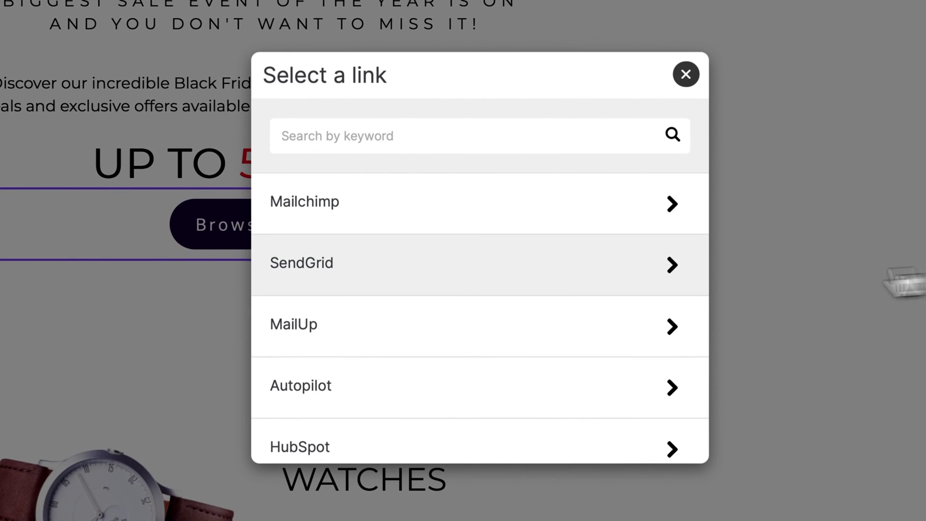
{"action": "scroll", "coordinate": [501, 304], "scroll_direction": "down", "scroll_amount": 2}
{"action": "left_click", "coordinate": [492, 372]}
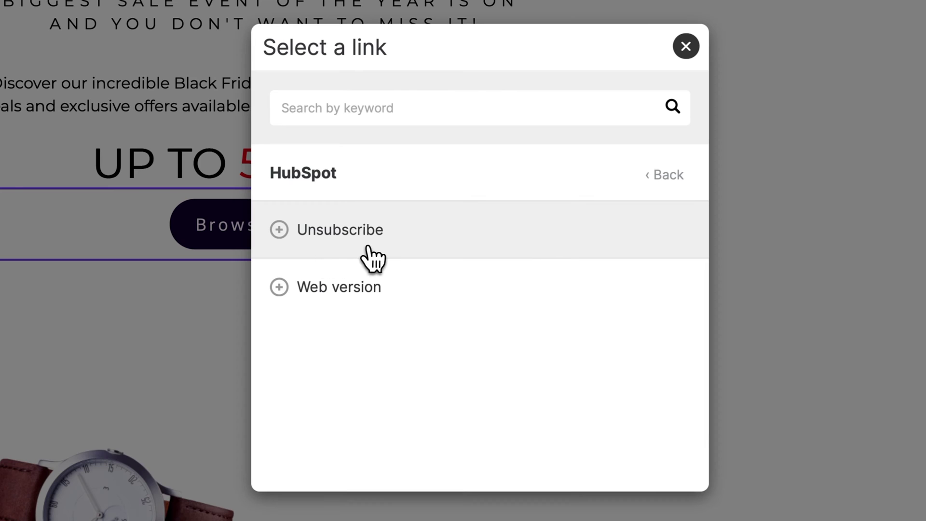
{"action": "left_click", "coordinate": [369, 246]}
{"action": "triple_click", "coordinate": [679, 311]}
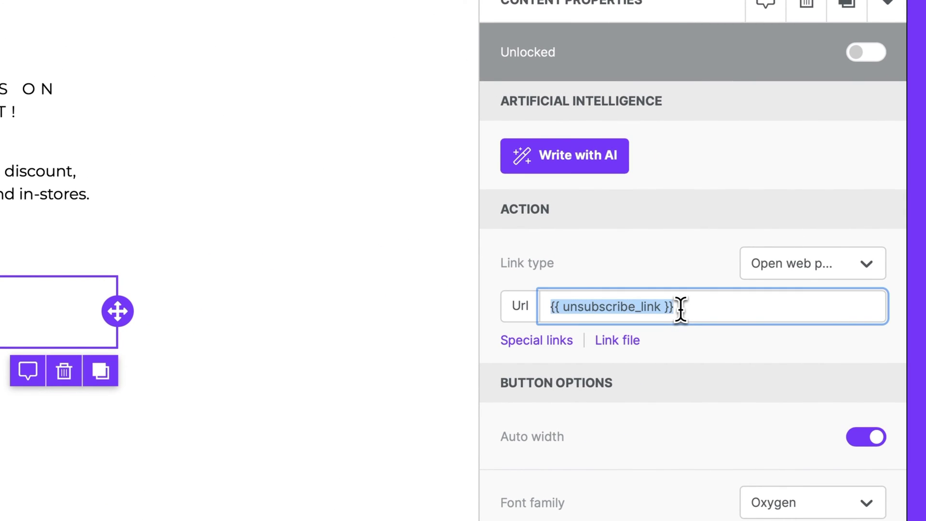
{"action": "key", "text": "BackSpace"}
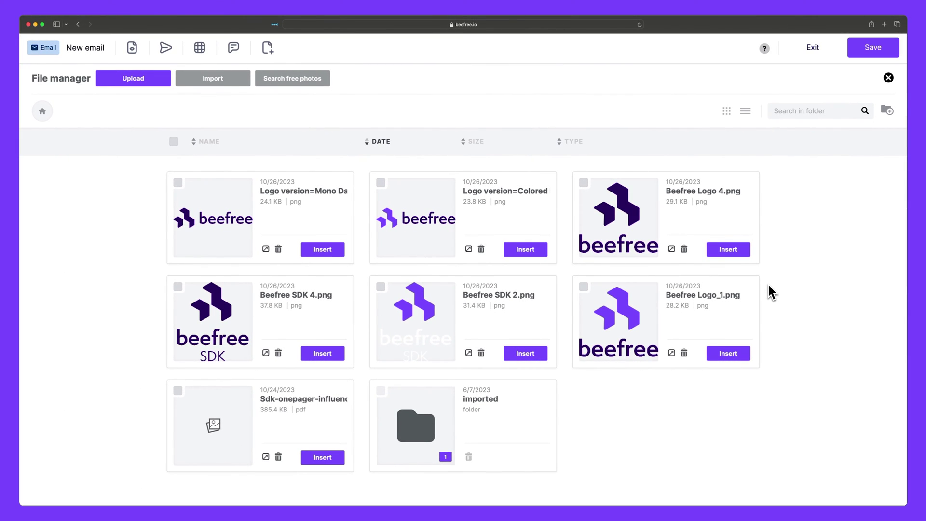
{"action": "left_click", "coordinate": [528, 253]}
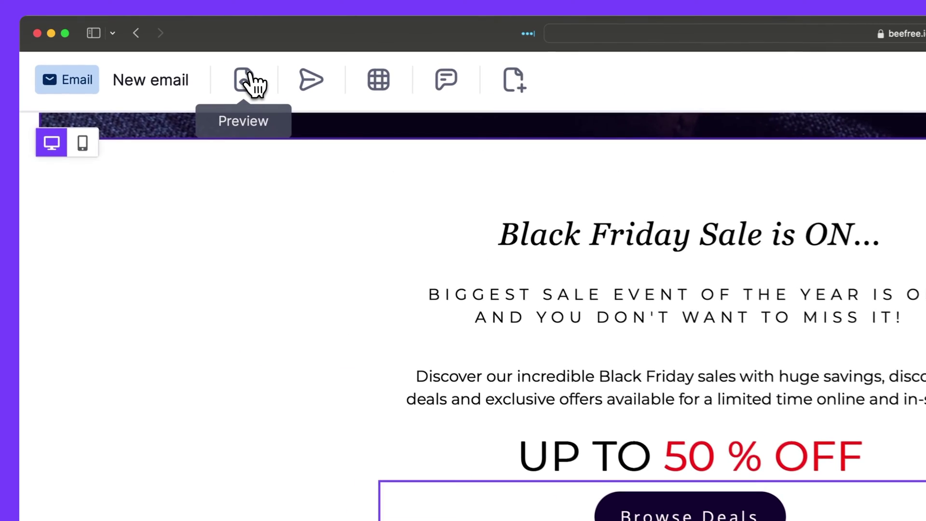
Preview the Black Friday email, scroll through it, then view it in the mobile phone layout.
{"action": "left_click", "coordinate": [245, 79]}
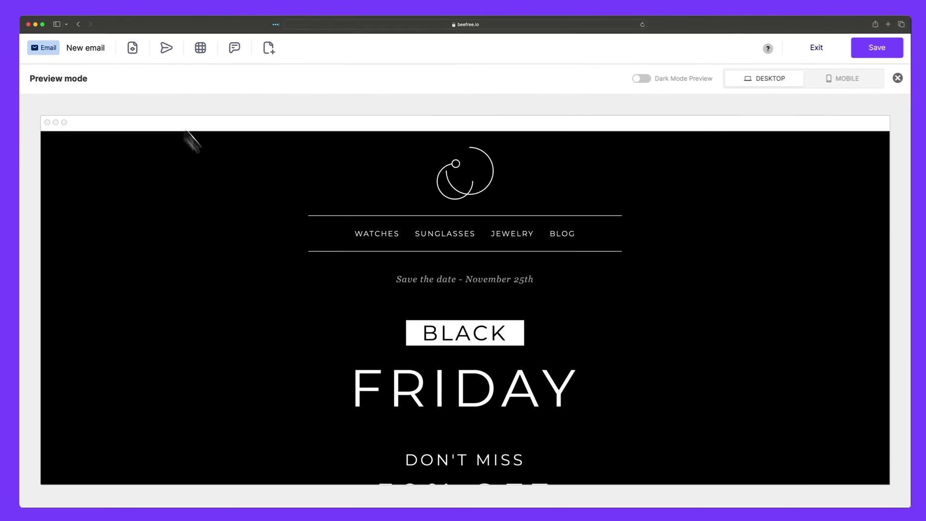
{"action": "scroll", "coordinate": [409, 286], "scroll_direction": "down", "scroll_amount": 5}
{"action": "scroll", "coordinate": [407, 280], "scroll_direction": "down", "scroll_amount": 10}
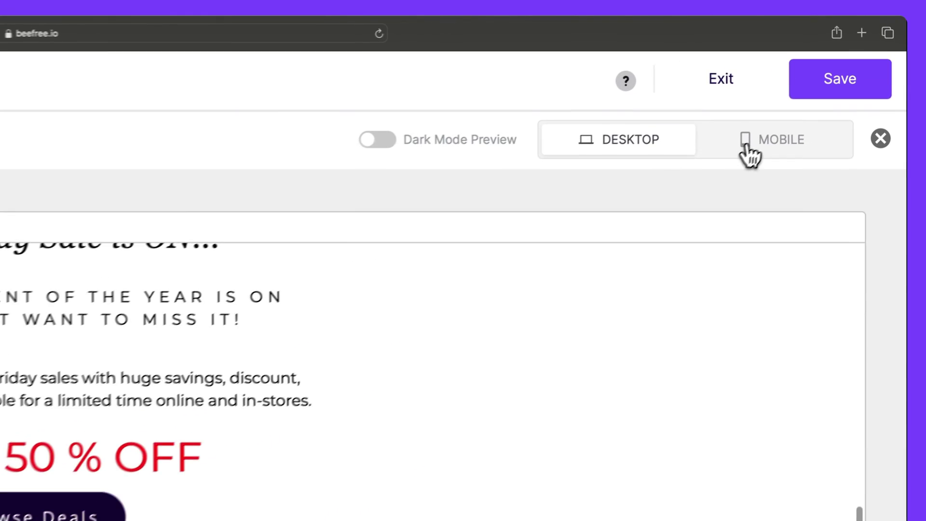
{"action": "left_click", "coordinate": [832, 81]}
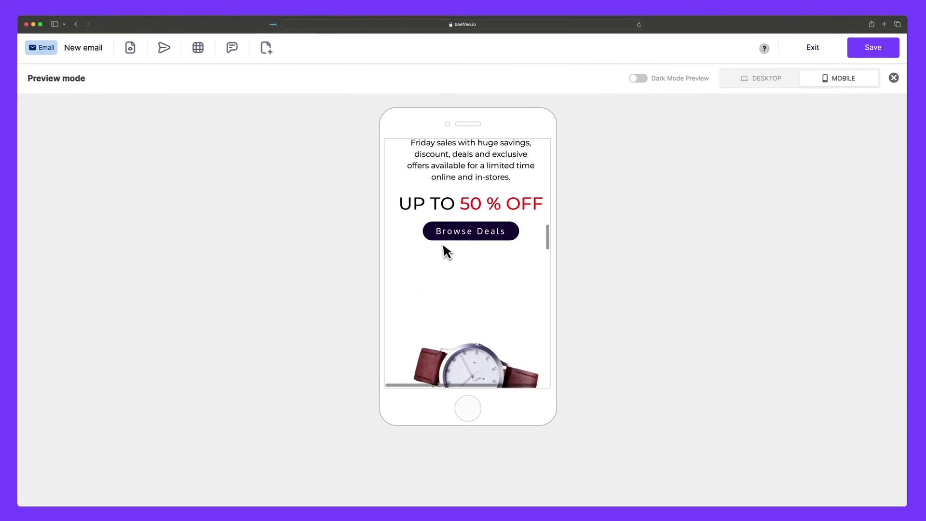
{"action": "scroll", "coordinate": [443, 246], "scroll_direction": "down", "scroll_amount": 10}
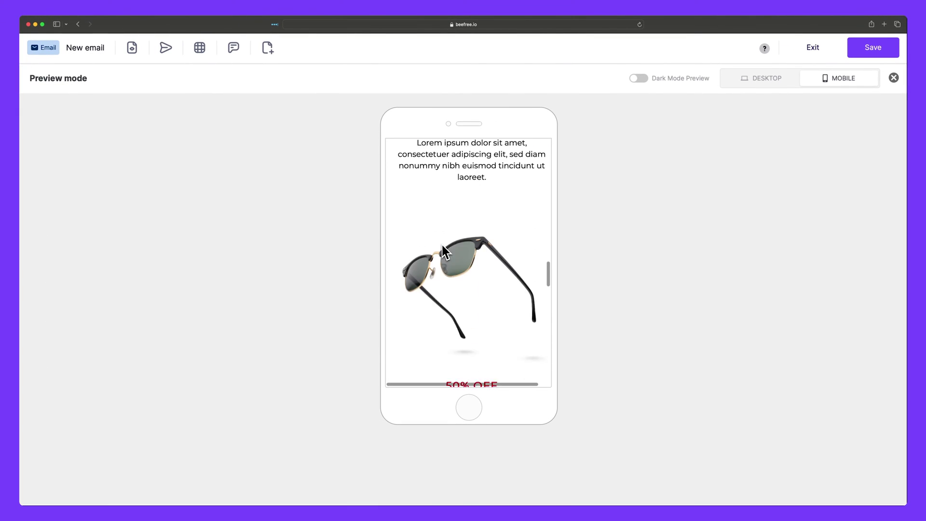
{"action": "scroll", "coordinate": [442, 247], "scroll_direction": "up", "scroll_amount": 15}
{"action": "scroll", "coordinate": [442, 247], "scroll_direction": "down", "scroll_amount": 5}
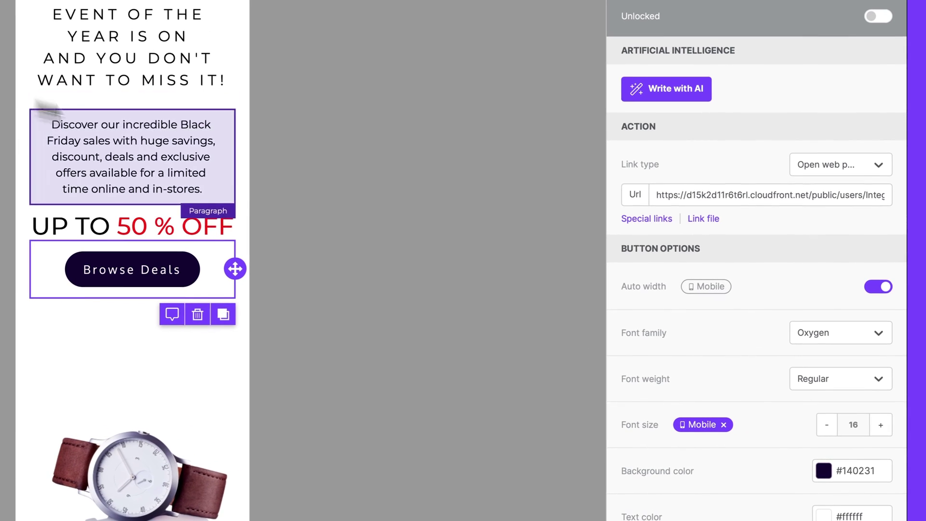
Increase the Browse Deals button's mobile font size from 16 toward 18.
{"action": "scroll", "coordinate": [770, 287], "scroll_direction": "down", "scroll_amount": 3}
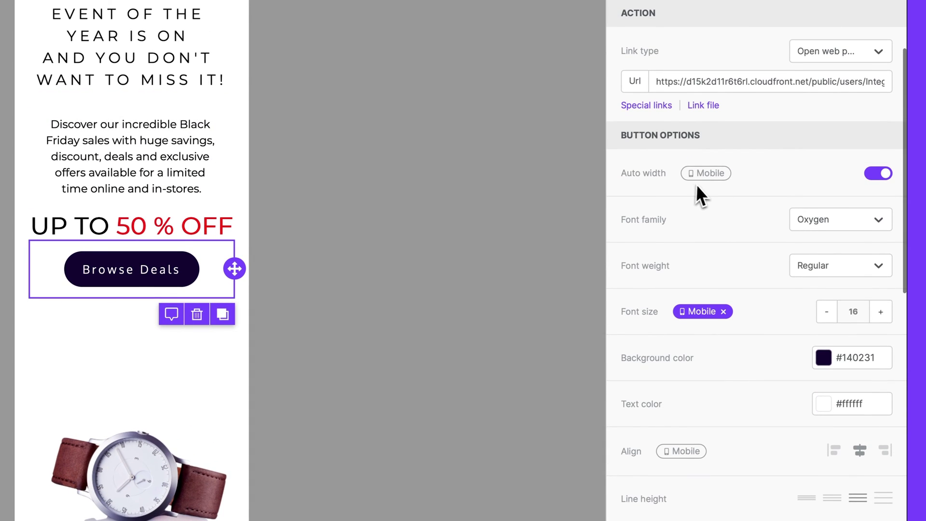
{"action": "scroll", "coordinate": [701, 186], "scroll_direction": "down", "scroll_amount": 3}
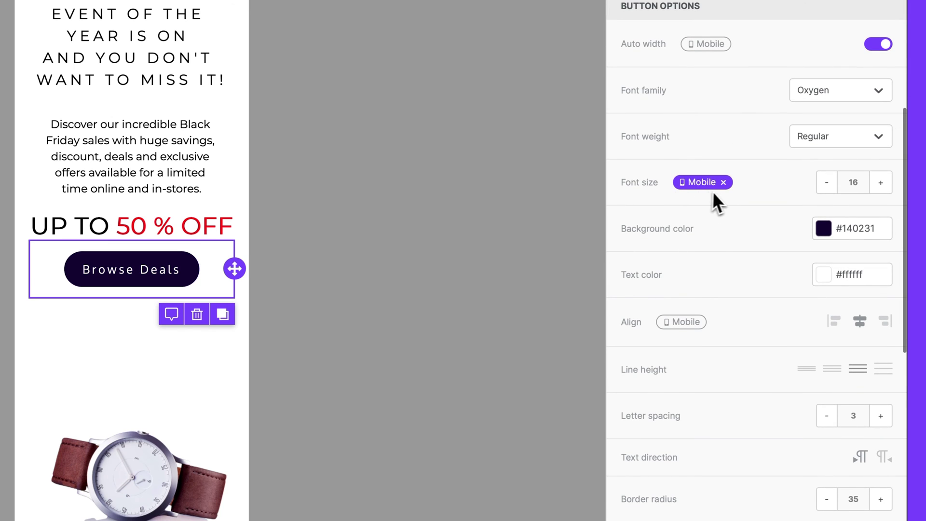
{"action": "scroll", "coordinate": [713, 191], "scroll_direction": "down", "scroll_amount": 6}
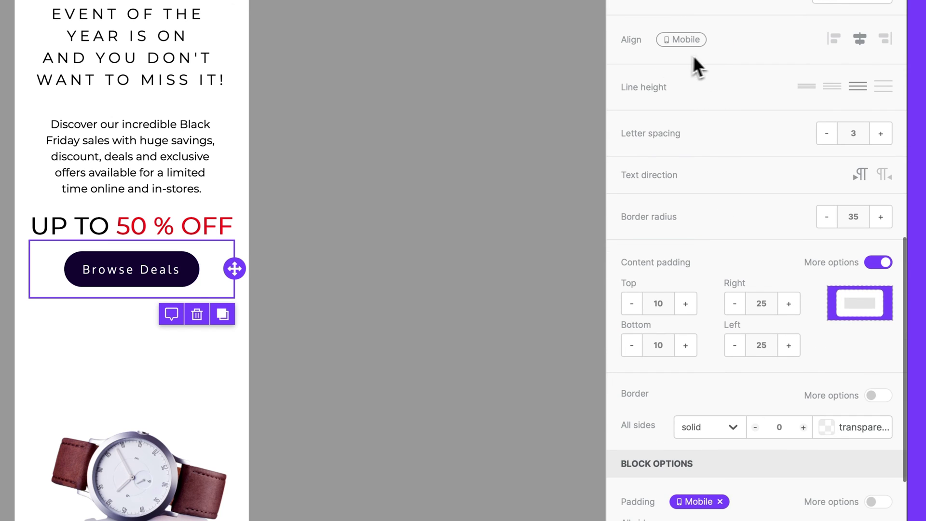
{"action": "scroll", "coordinate": [721, 186], "scroll_direction": "down", "scroll_amount": 2}
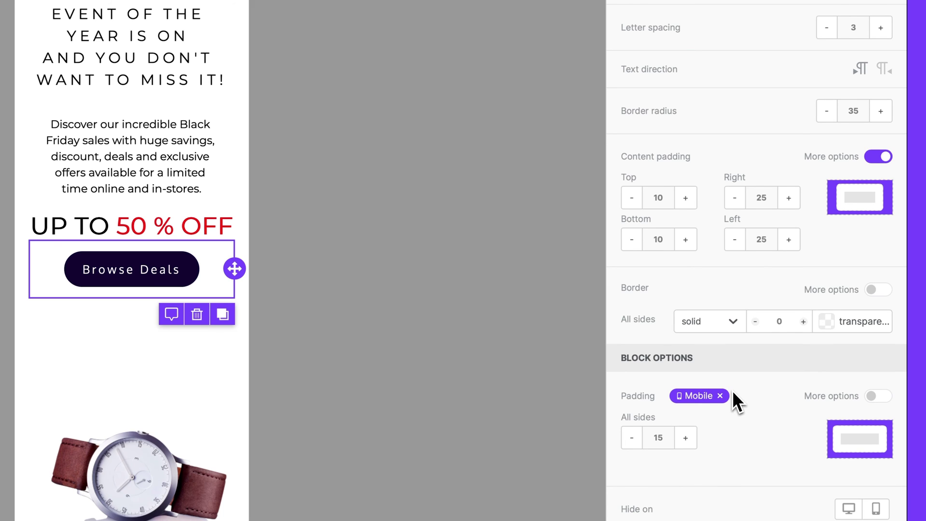
{"action": "scroll", "coordinate": [732, 390], "scroll_direction": "up", "scroll_amount": 6}
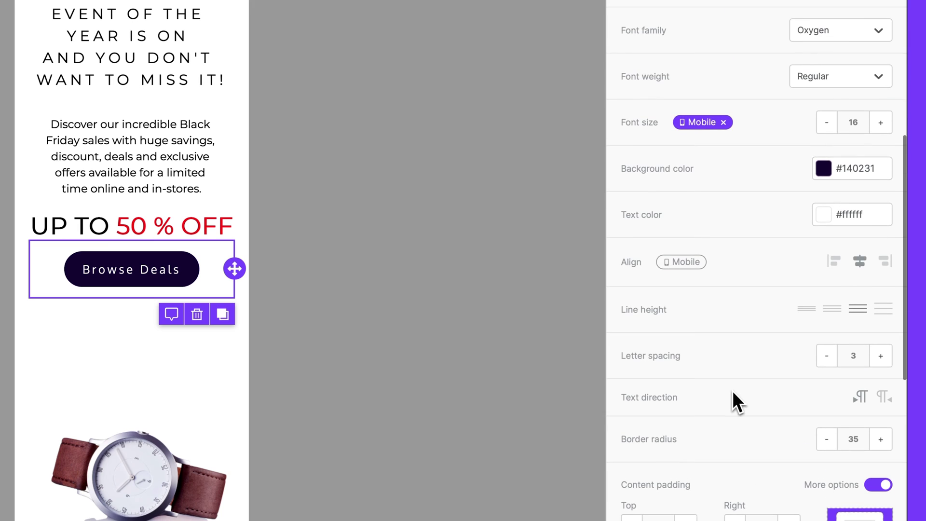
{"action": "left_click", "coordinate": [881, 127]}
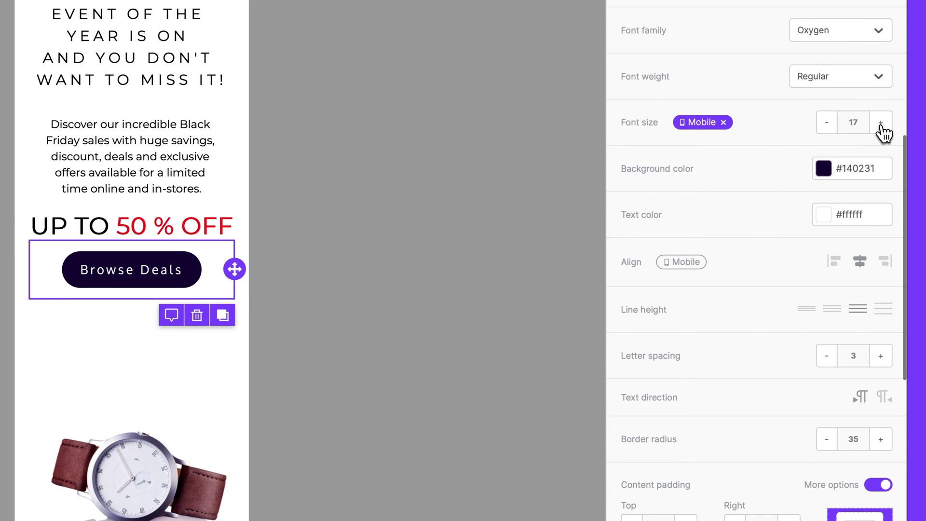
{"action": "left_click", "coordinate": [882, 129]}
Set the button block's mobile padding to 25 on all sides.
{"action": "scroll", "coordinate": [709, 273], "scroll_direction": "down", "scroll_amount": 7}
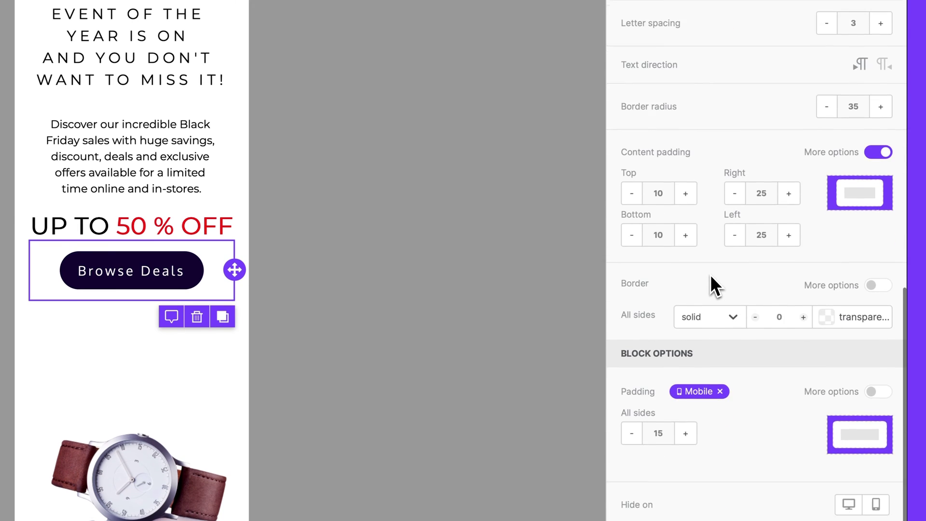
{"action": "left_click", "coordinate": [689, 437]}
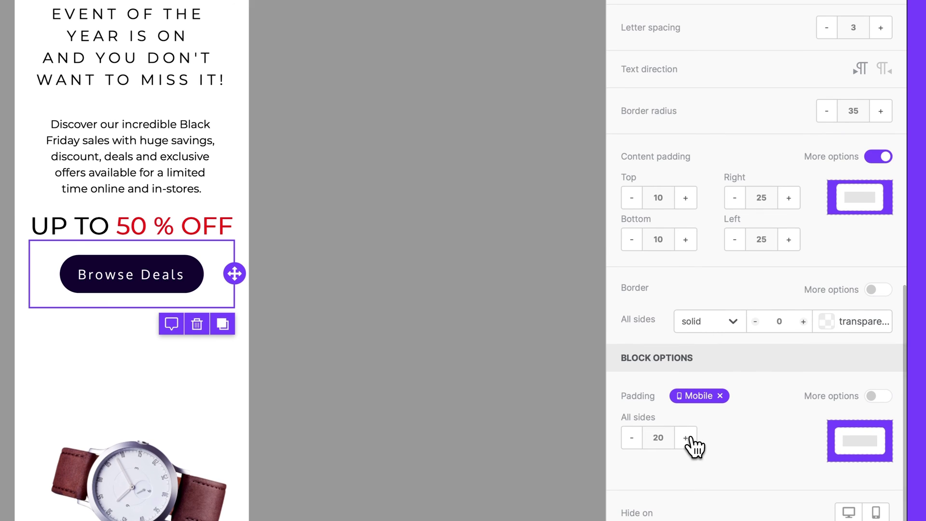
{"action": "left_click", "coordinate": [690, 438]}
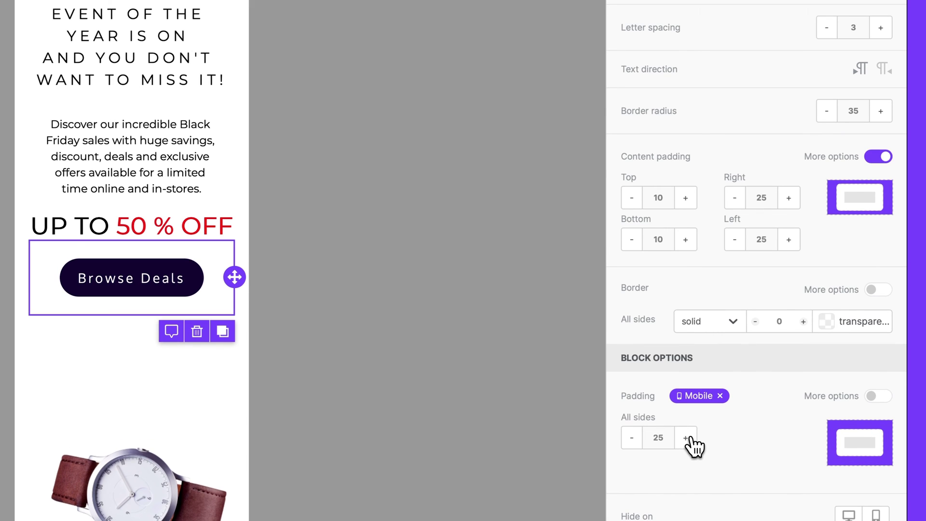